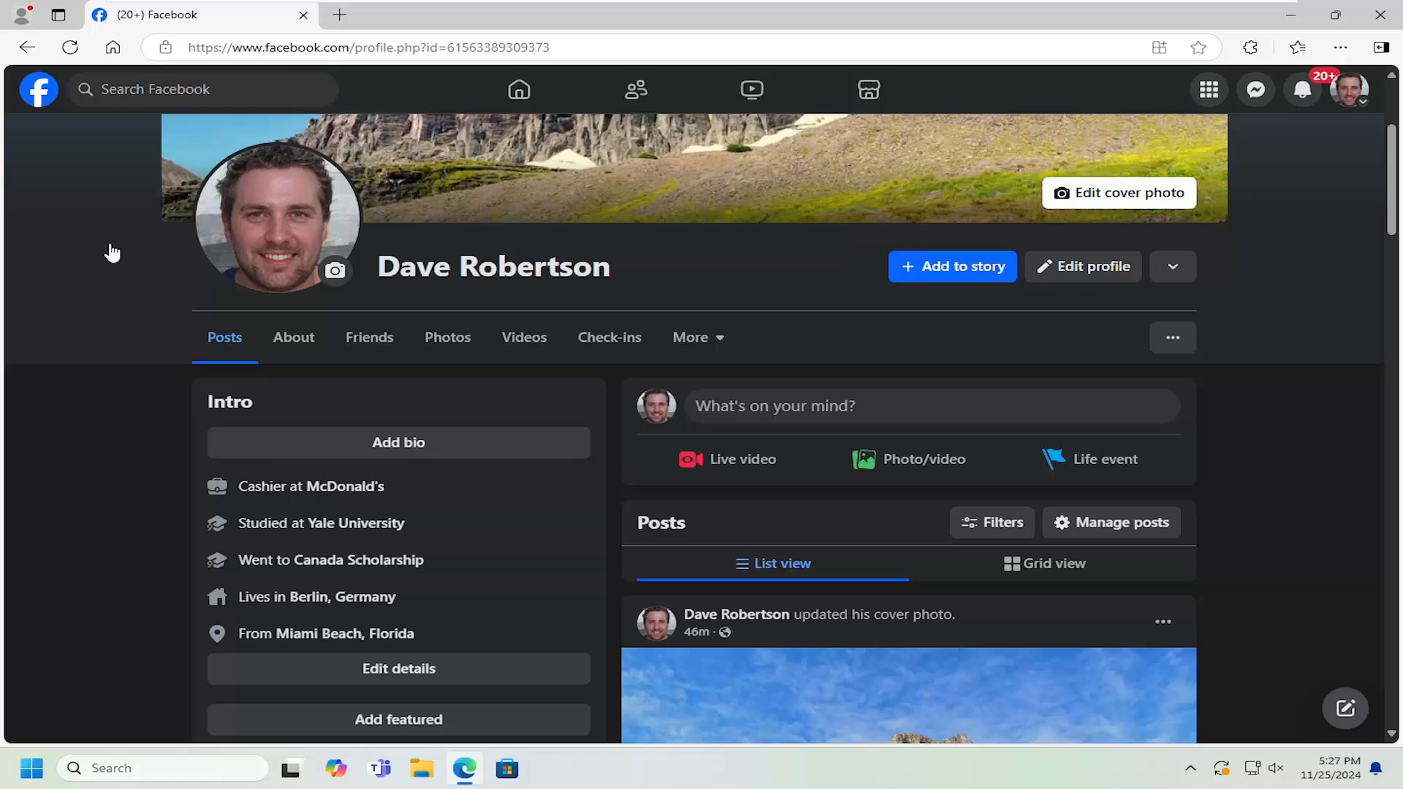
Step: Go to the profile's About section and show Contact and basic info
click(294, 337)
scroll(296, 345, down, 3)
scroll(297, 345, down, 2)
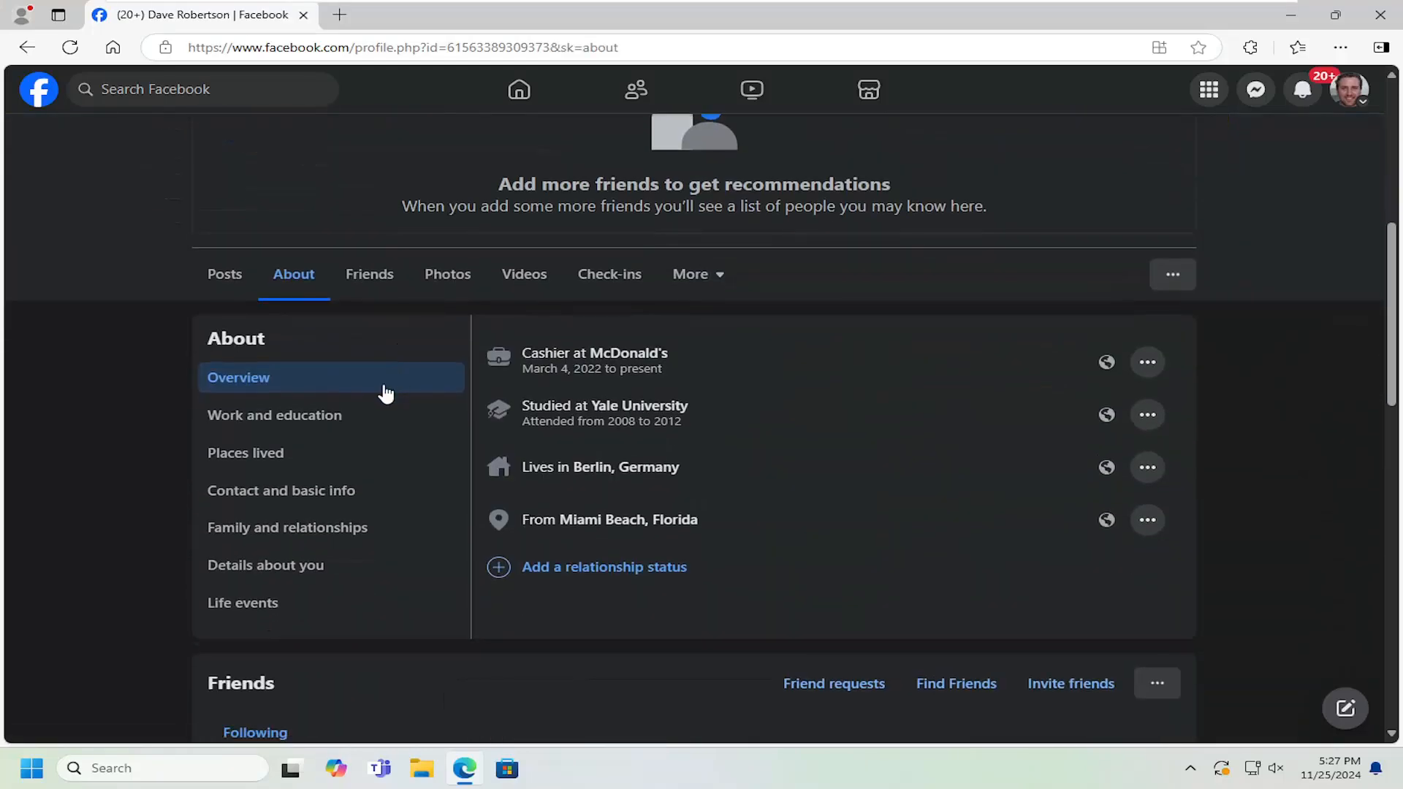
click(301, 494)
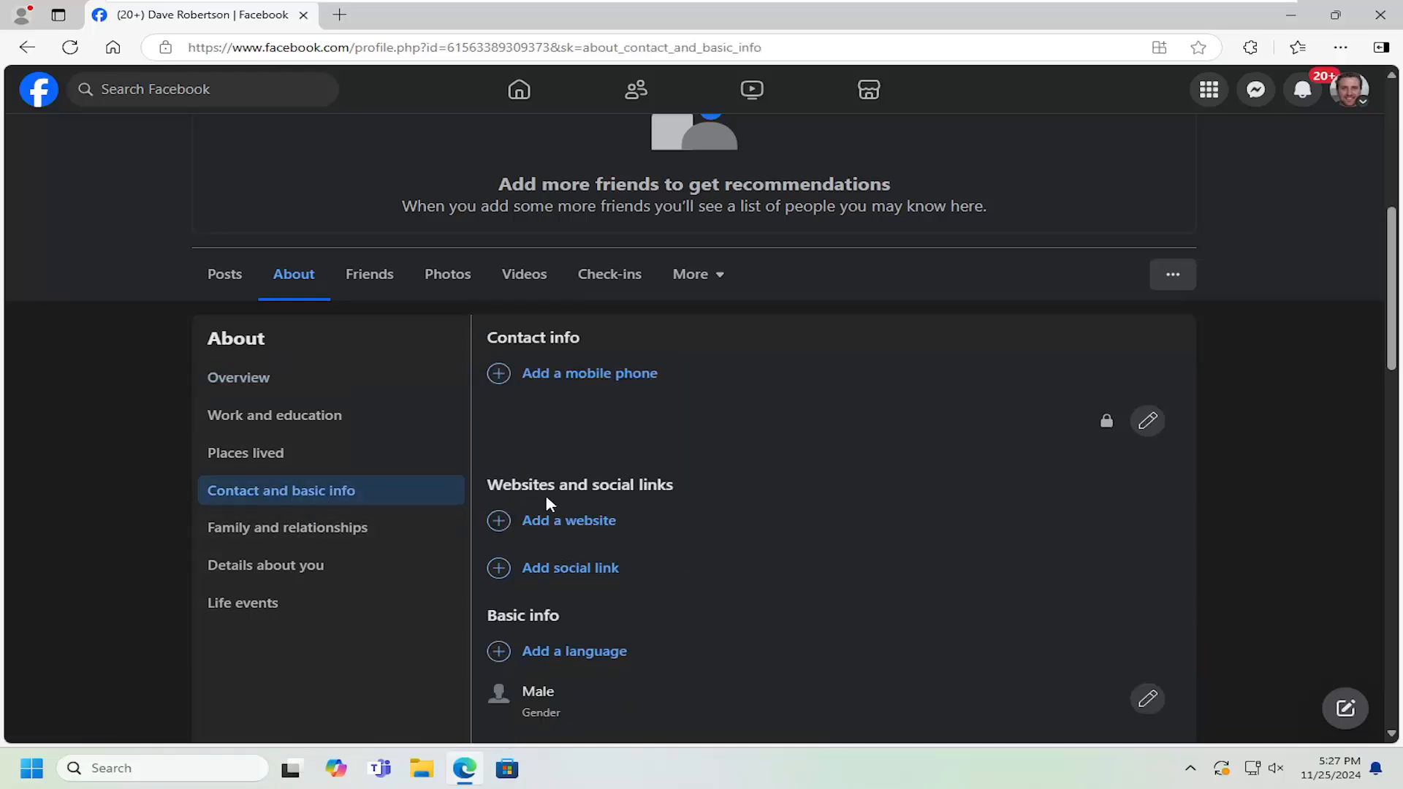
Step: Add a social link entry, set its platform to LinkedIn and save it
click(560, 568)
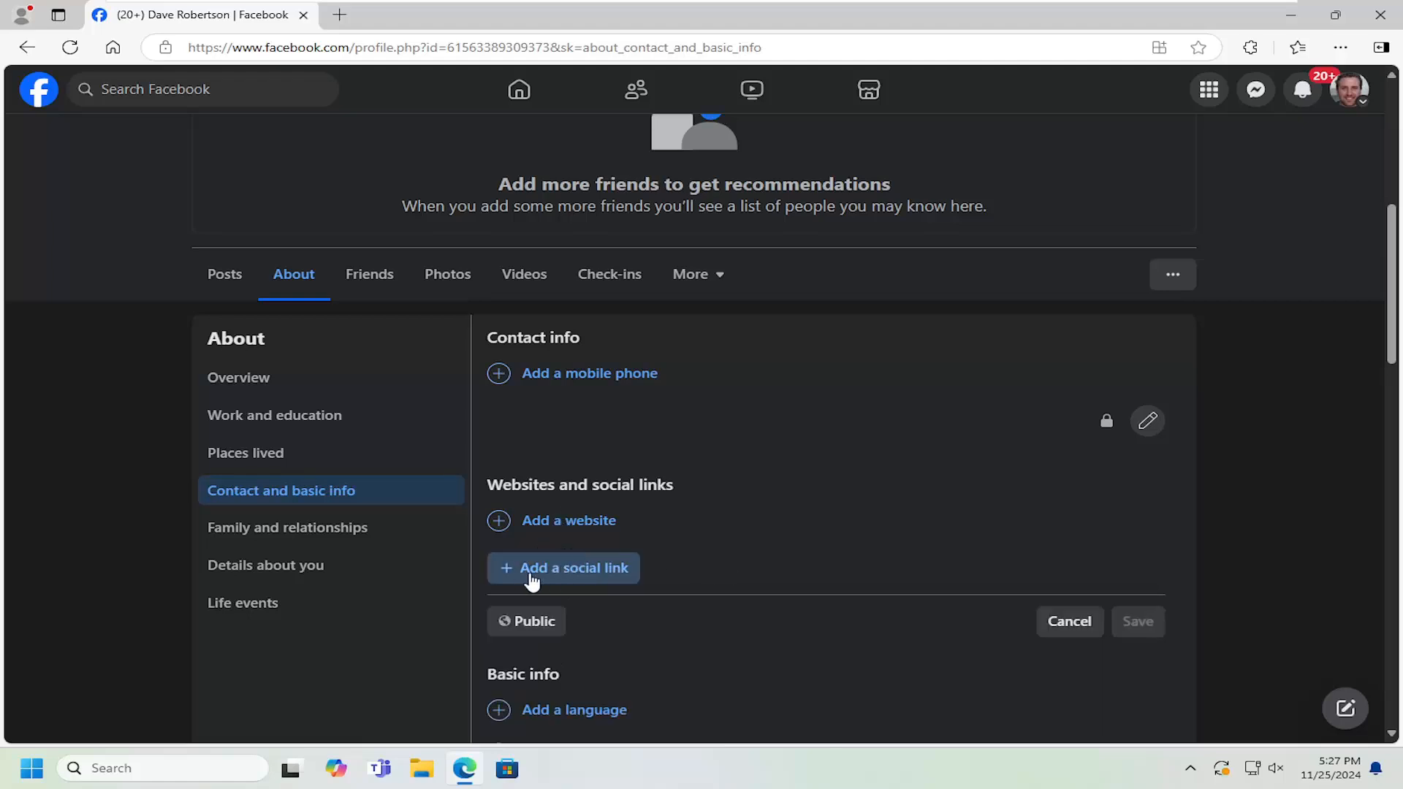
click(588, 568)
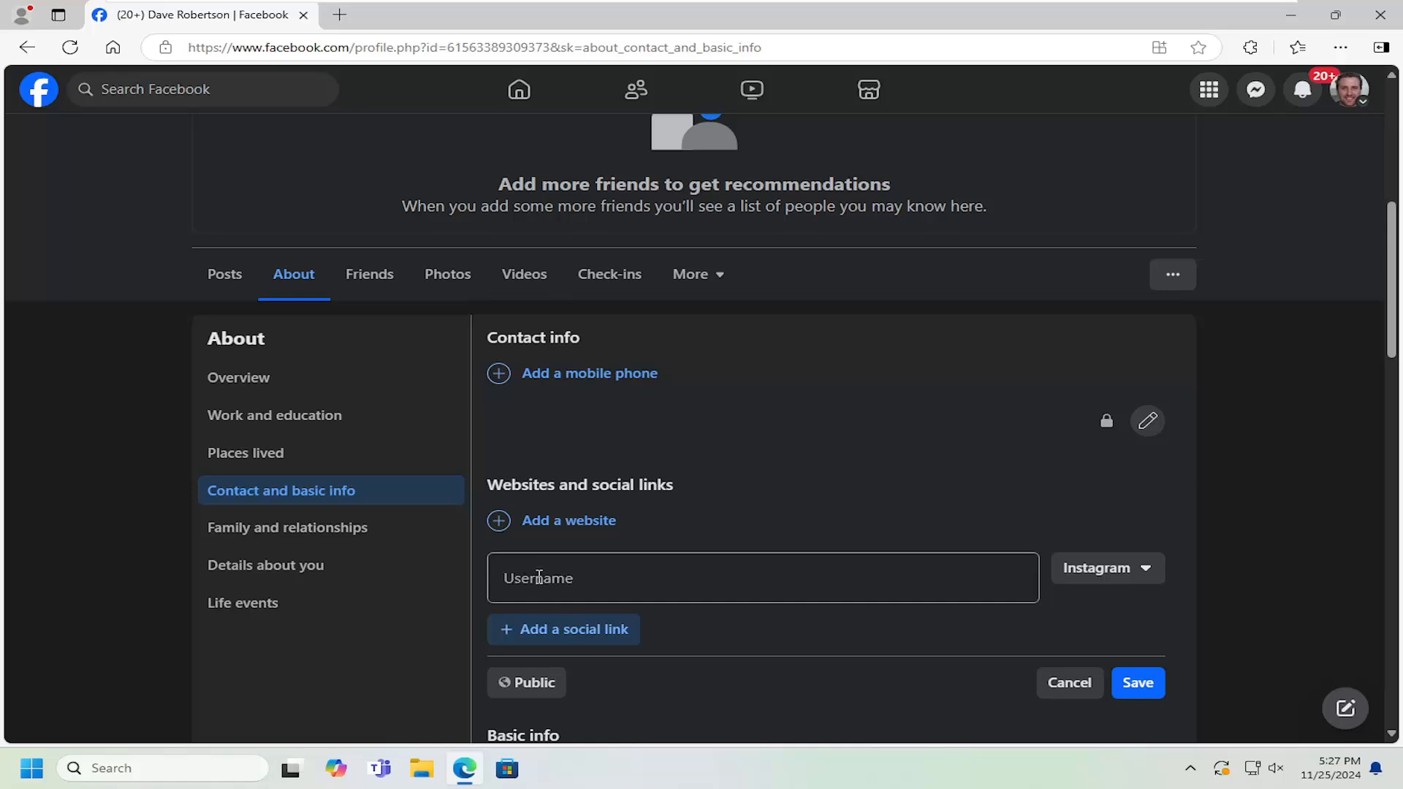
click(1147, 579)
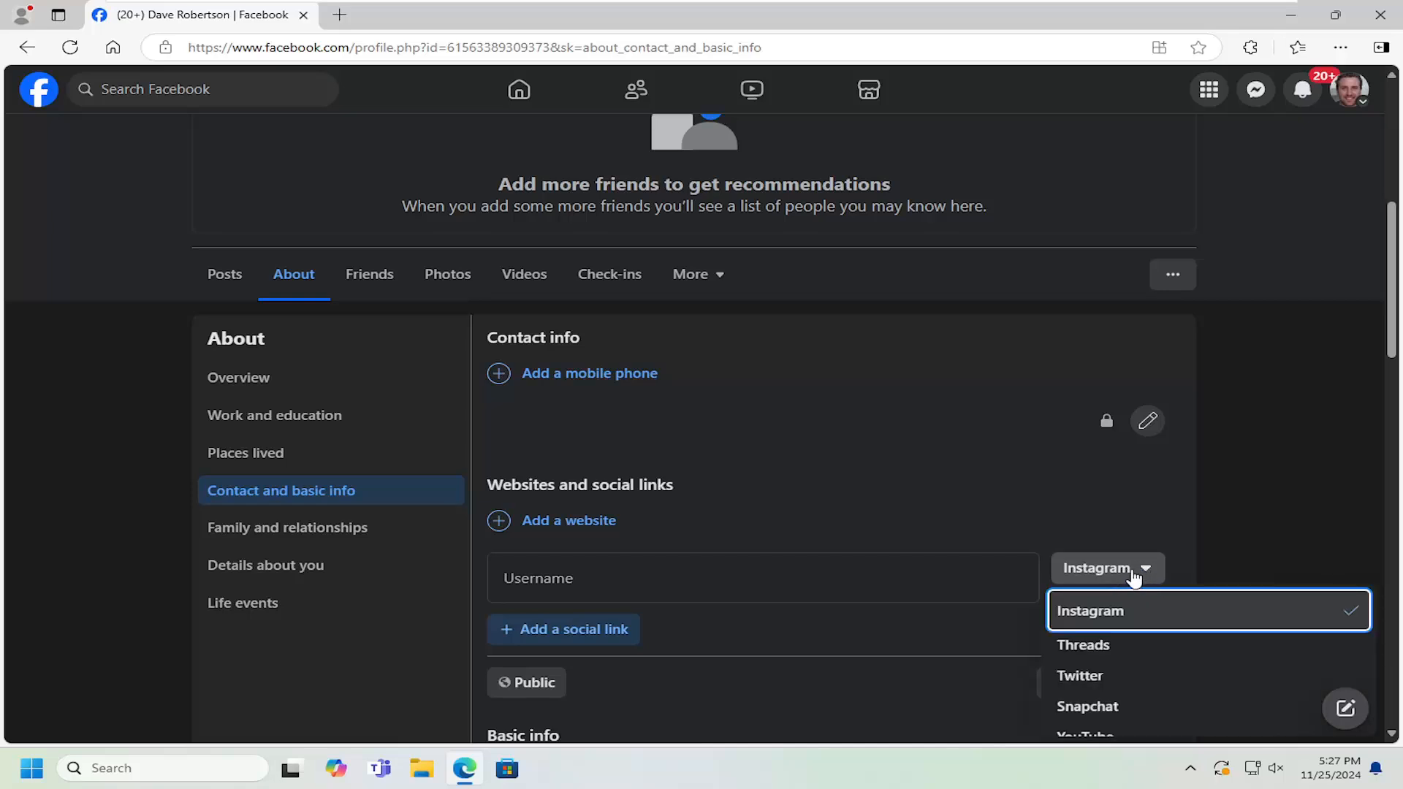
scroll(1146, 654, down, 3)
scroll(1147, 654, down, 3)
scroll(1121, 662, down, 2)
click(1108, 668)
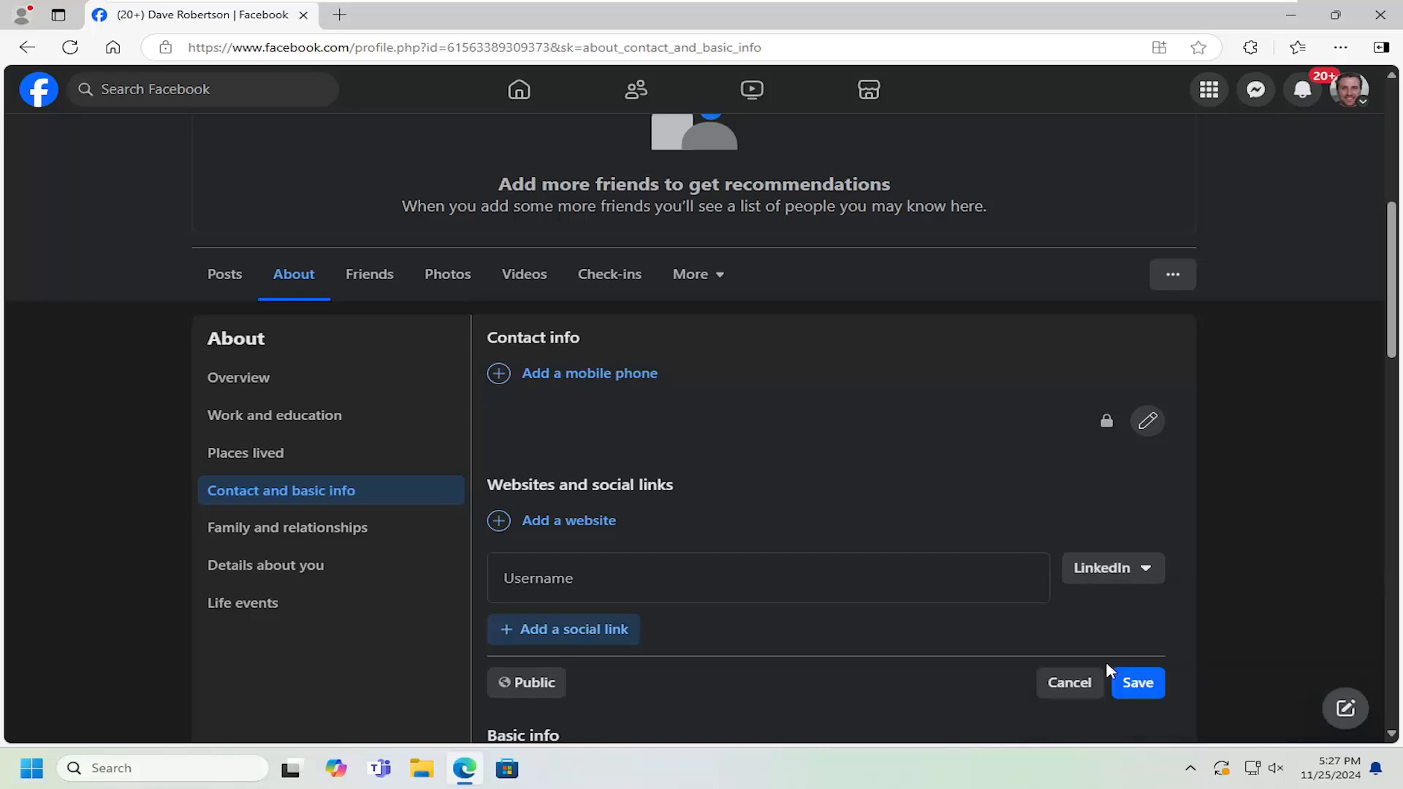
click(1138, 683)
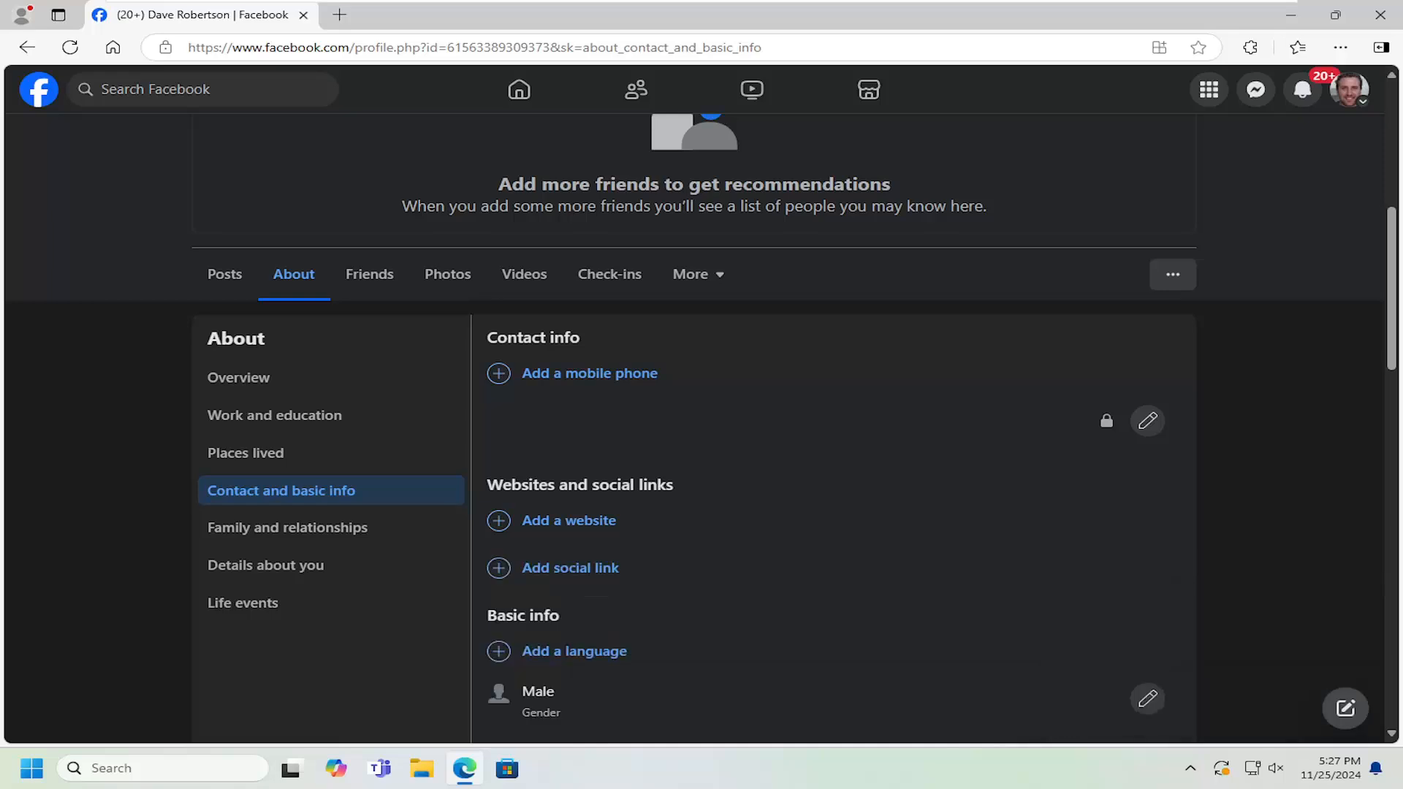